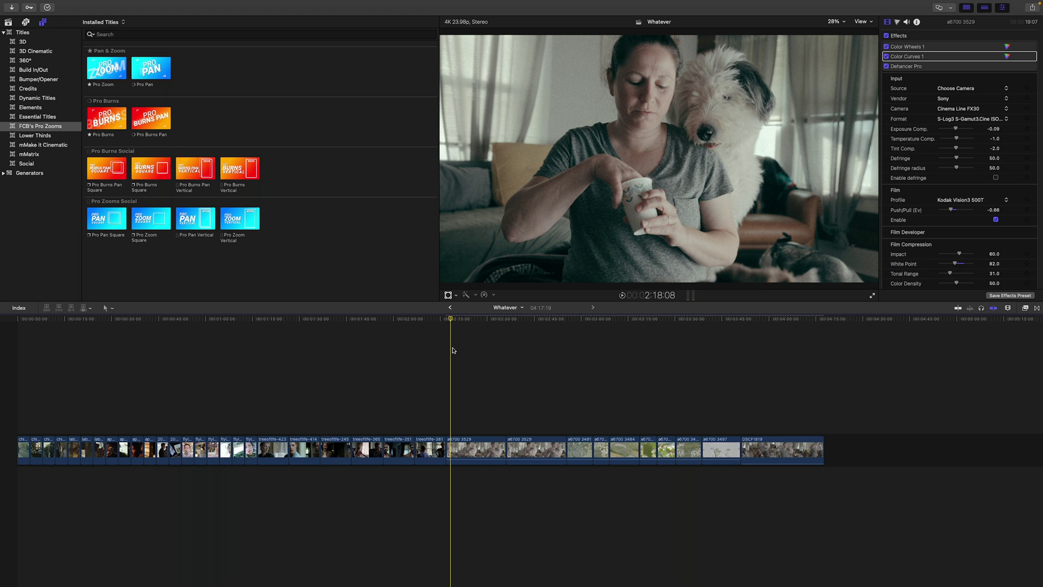
- Switch to the Color & Effects workspace with scopes and expand the Inspector to full height
key("ctrl+shift+2")
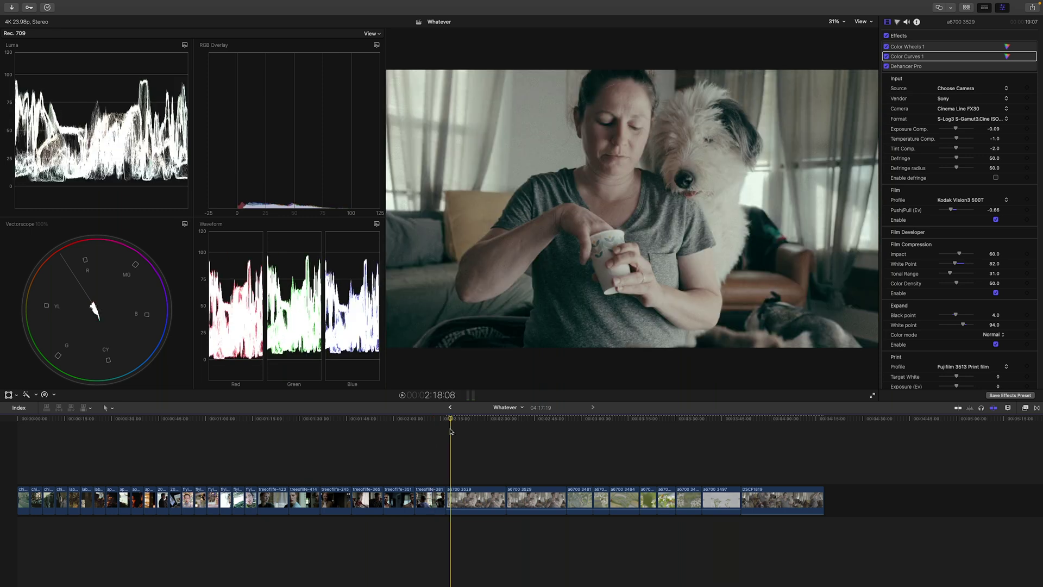
key("ctrl+super+4")
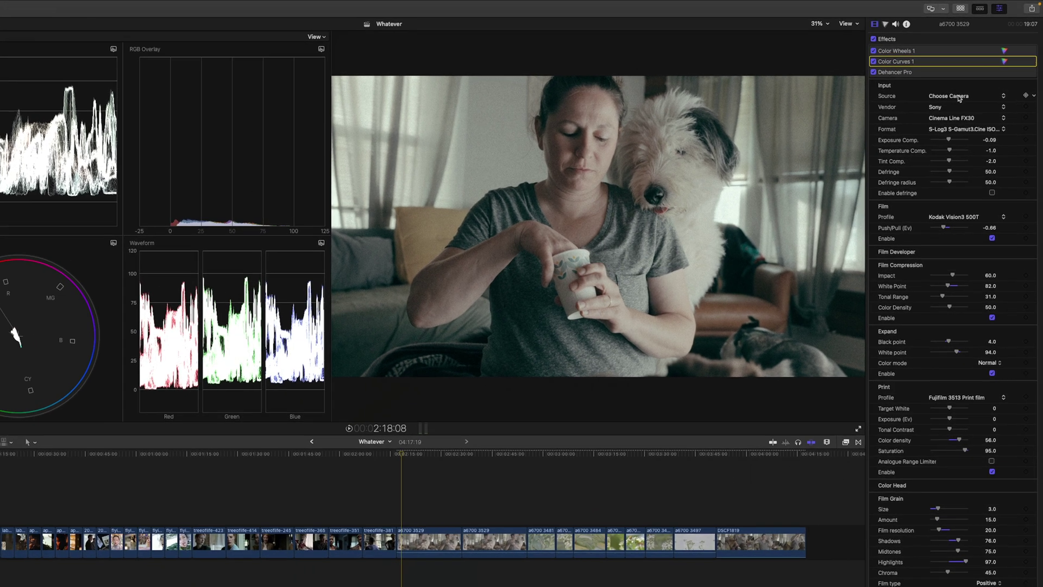
left_click(959, 98)
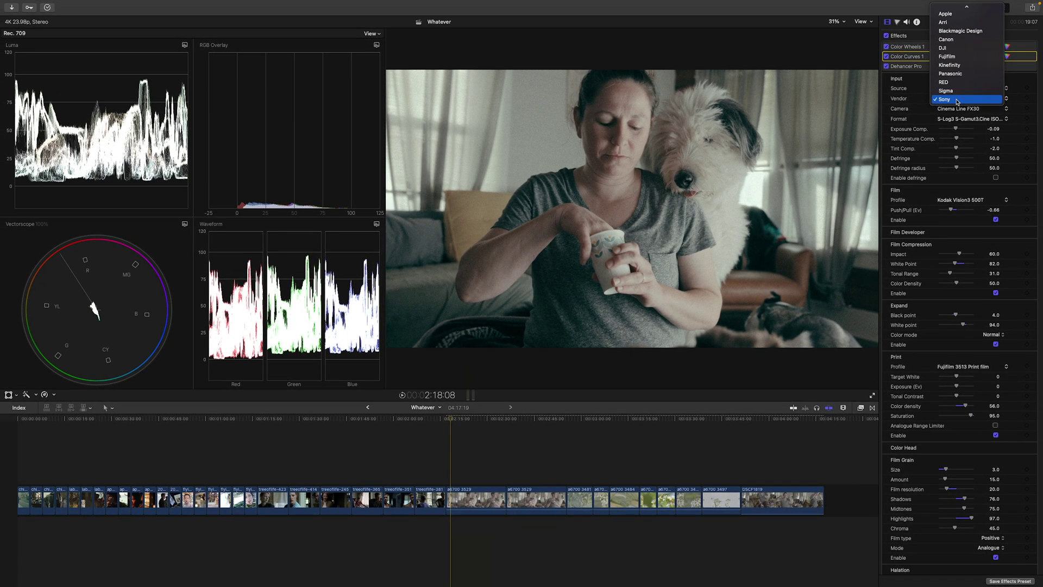
left_click(948, 99)
left_click(967, 214)
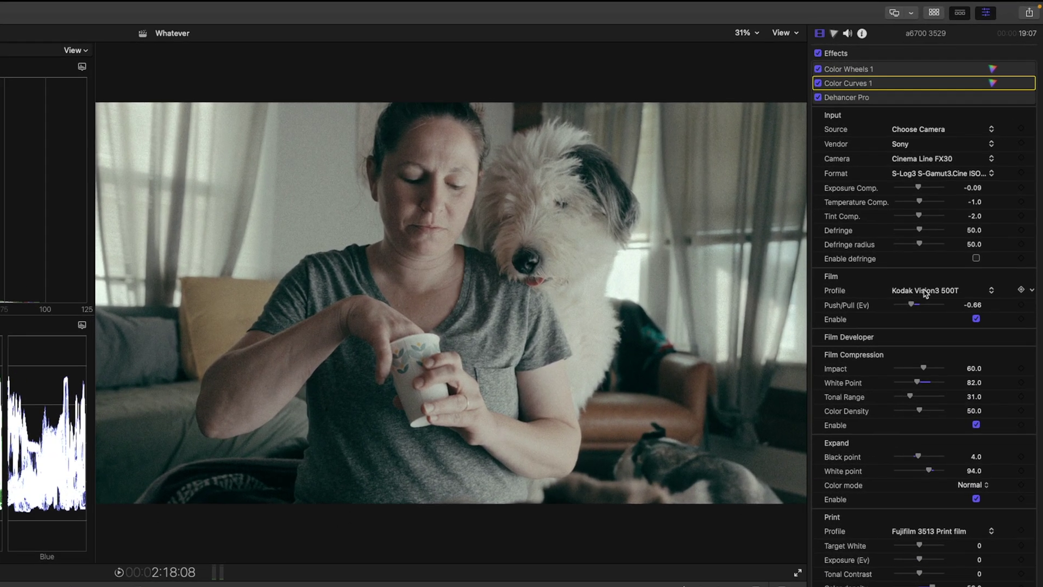
- Enable Film Developer, lower Color Boost to 35, and keep the Kodak Vision3 500T profile
mouse_move(1015, 338)
left_click(1016, 336)
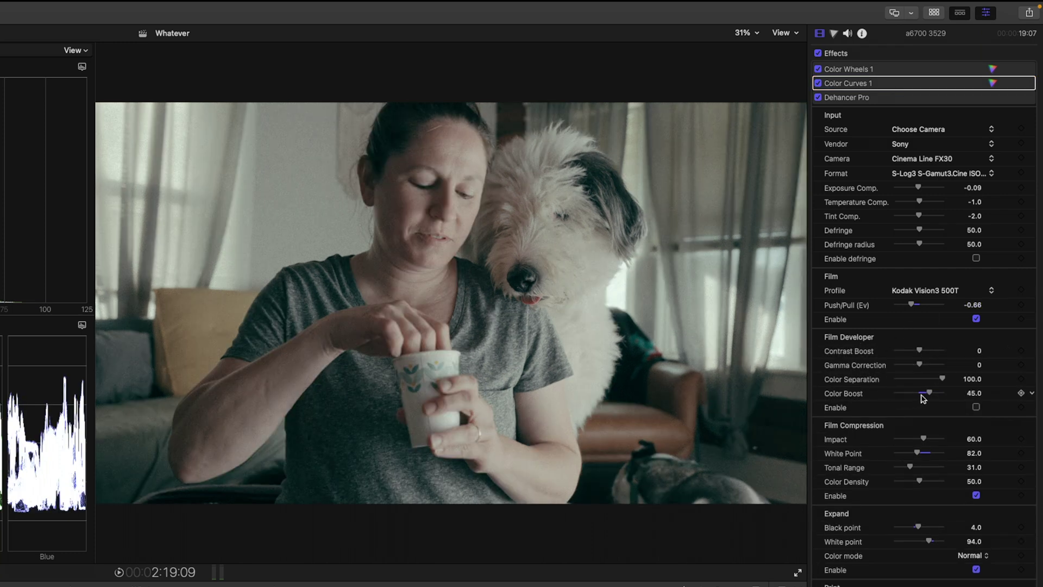
mouse_move(929, 394)
left_mouse_down()
mouse_move(946, 400)
mouse_move(930, 399)
left_mouse_up()
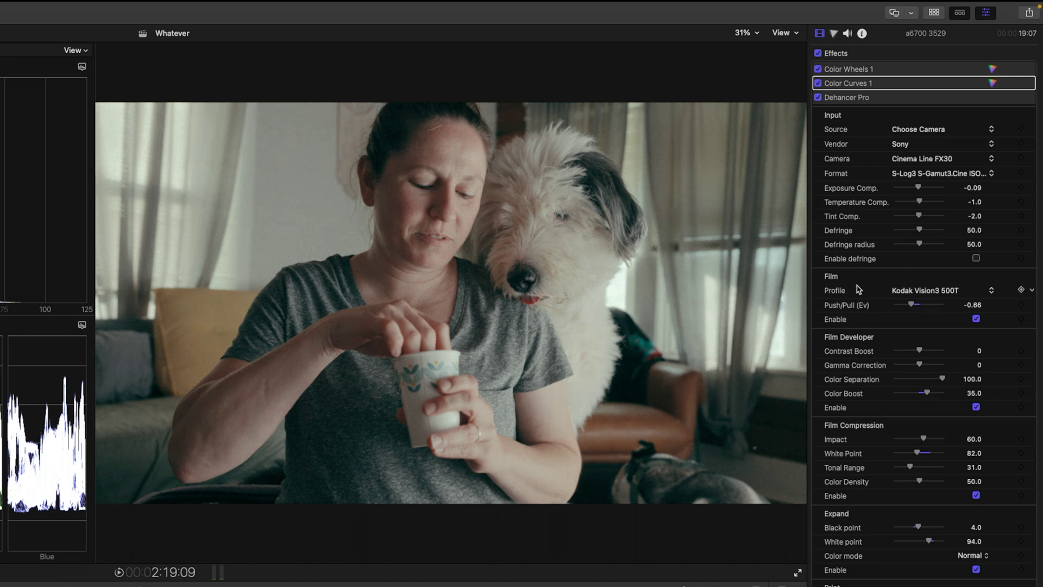
left_click(982, 292)
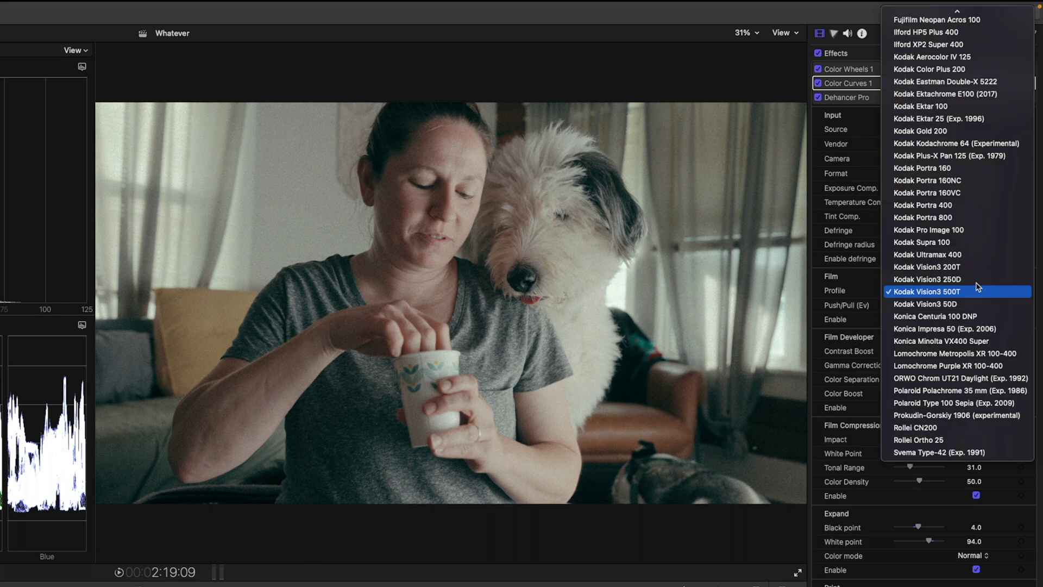
scroll(958, 232, "up", 5)
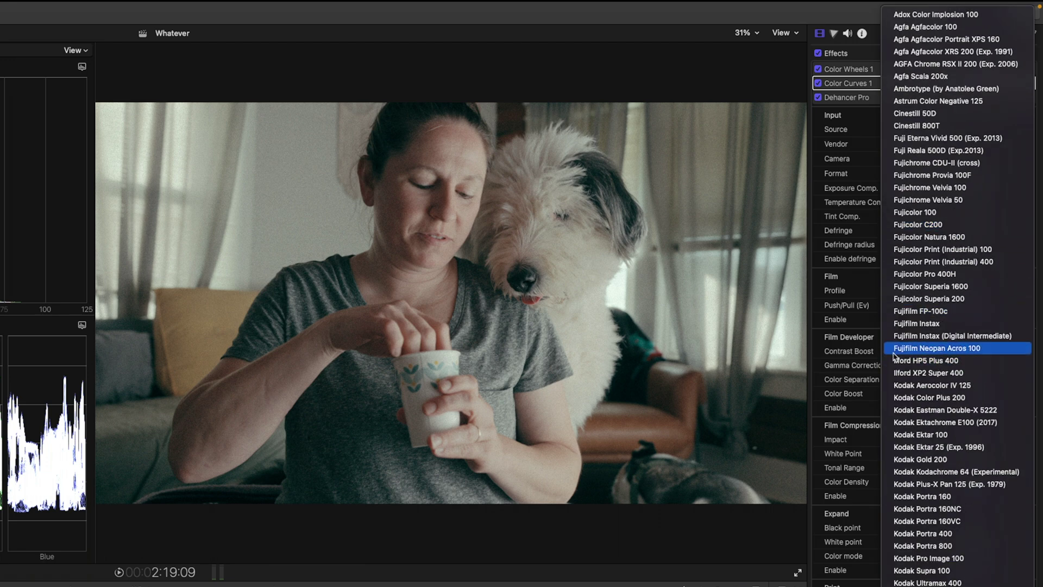
left_click(868, 342)
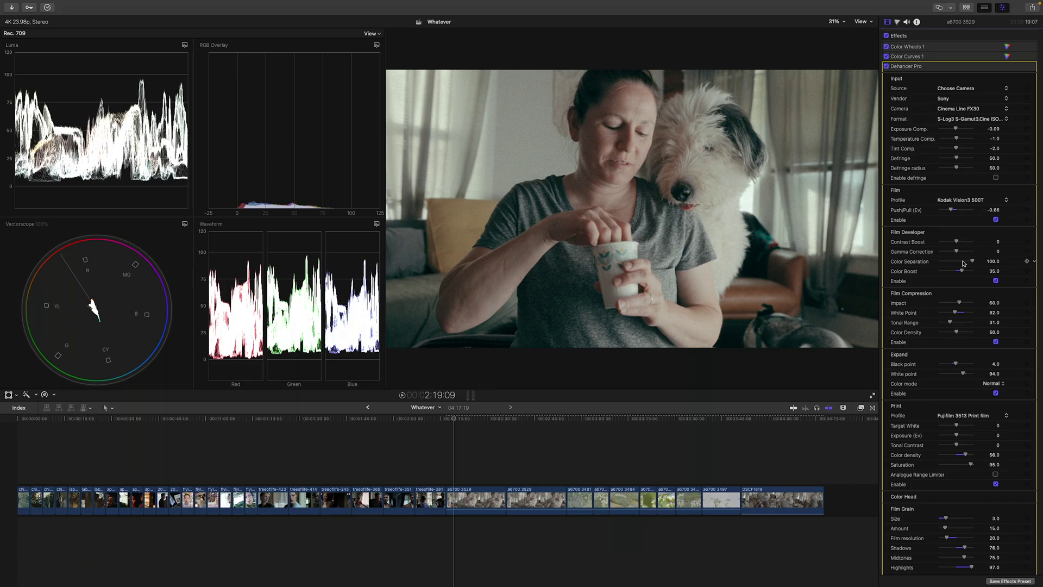
- Lower the Print stage Saturation to 94, keeping the Fujifilm 3513 print
scroll(931, 384, "down", 2)
scroll(965, 268, "down", 2)
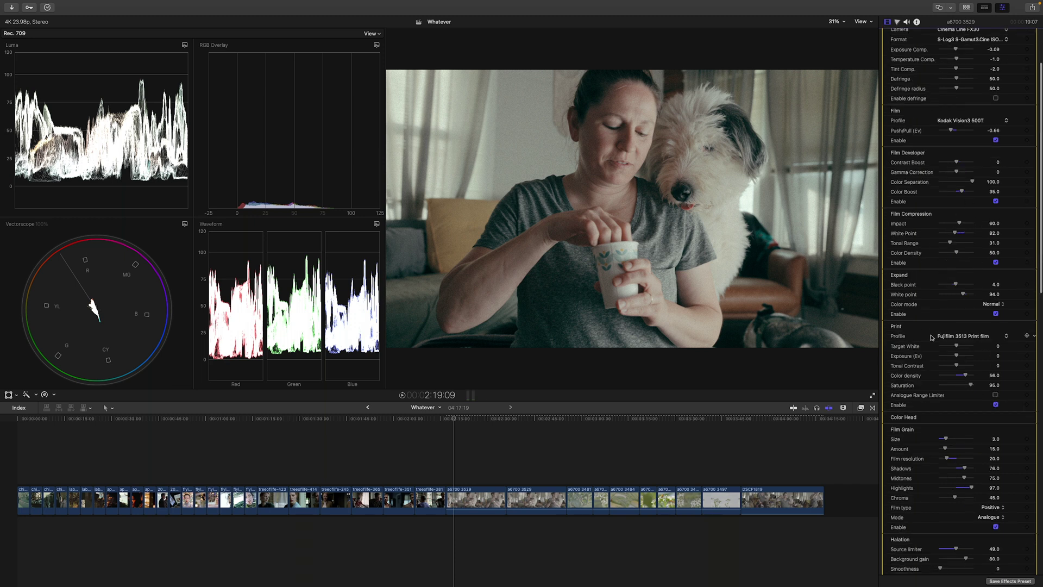
scroll(944, 347, "down", 1)
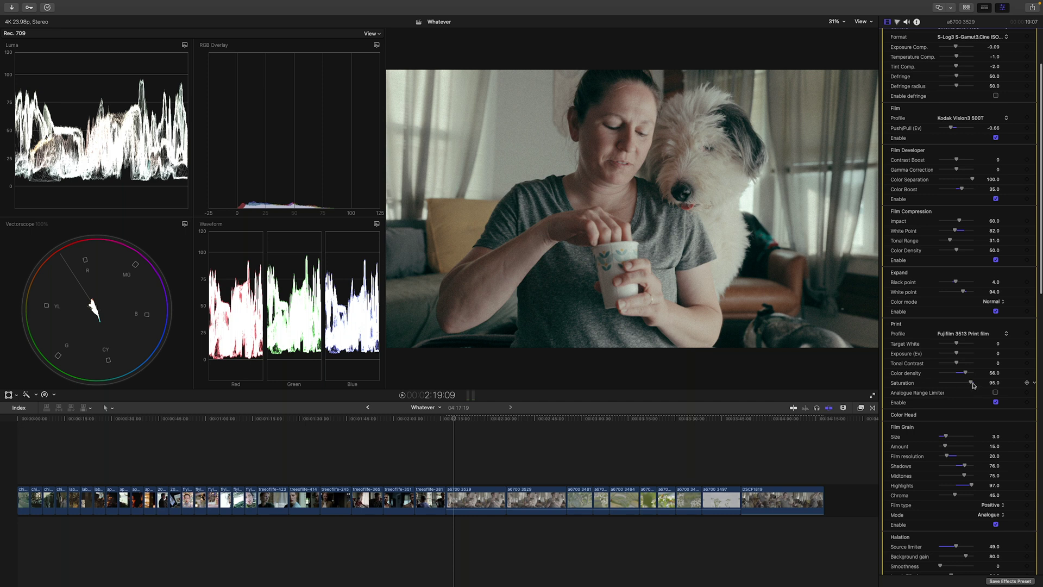
left_click_drag(973, 385, 972, 385)
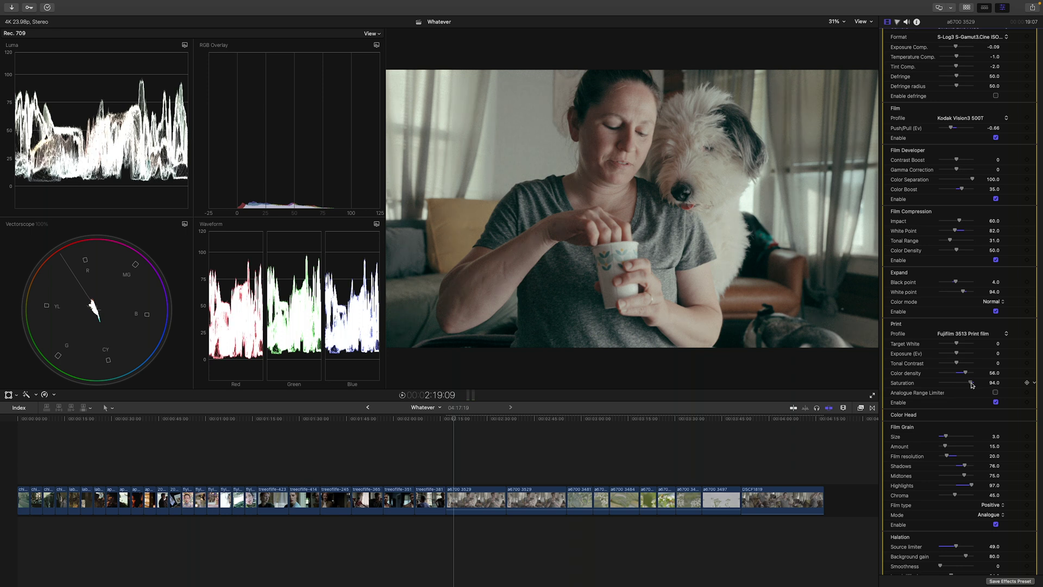
scroll(948, 182, "up", 3)
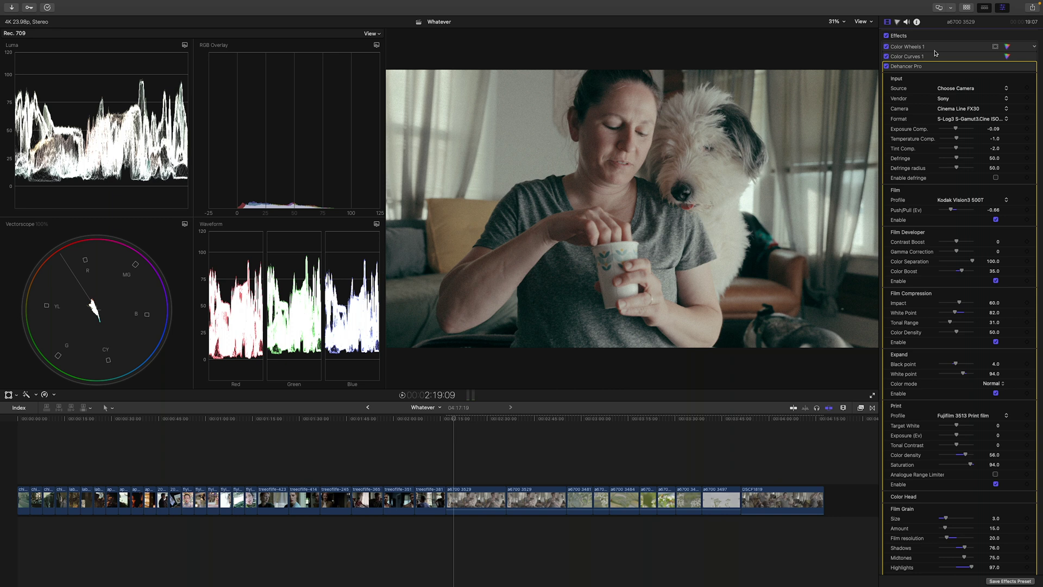
- Raise Film Developer Contrast Boost to 3.0 and return Color Boost to 0
mouse_move(961, 271)
left_mouse_down()
mouse_move(953, 243)
mouse_move(952, 264)
left_mouse_up()
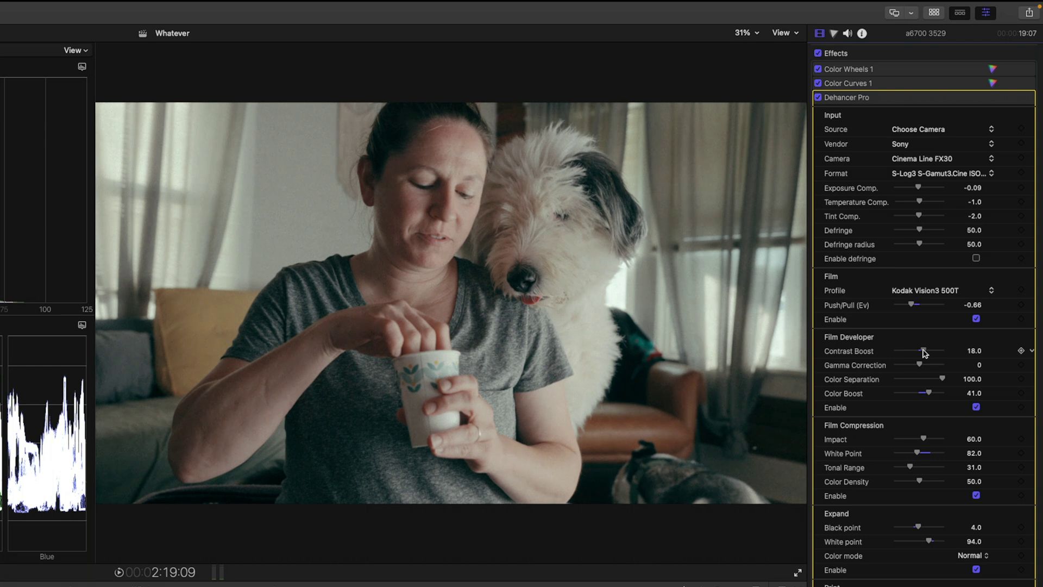
left_click_drag(923, 352, 920, 352)
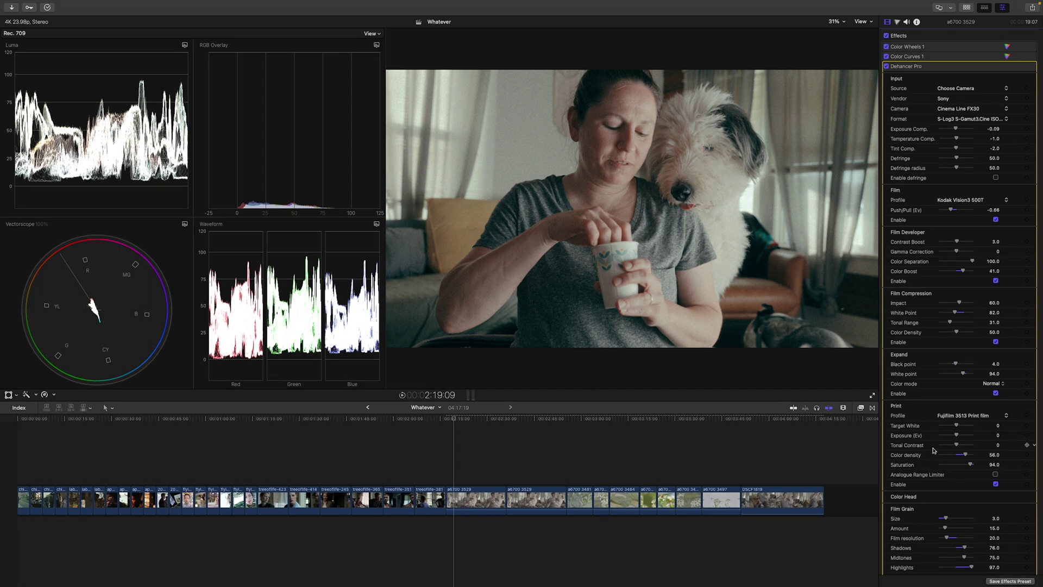
left_click_drag(962, 271, 956, 271)
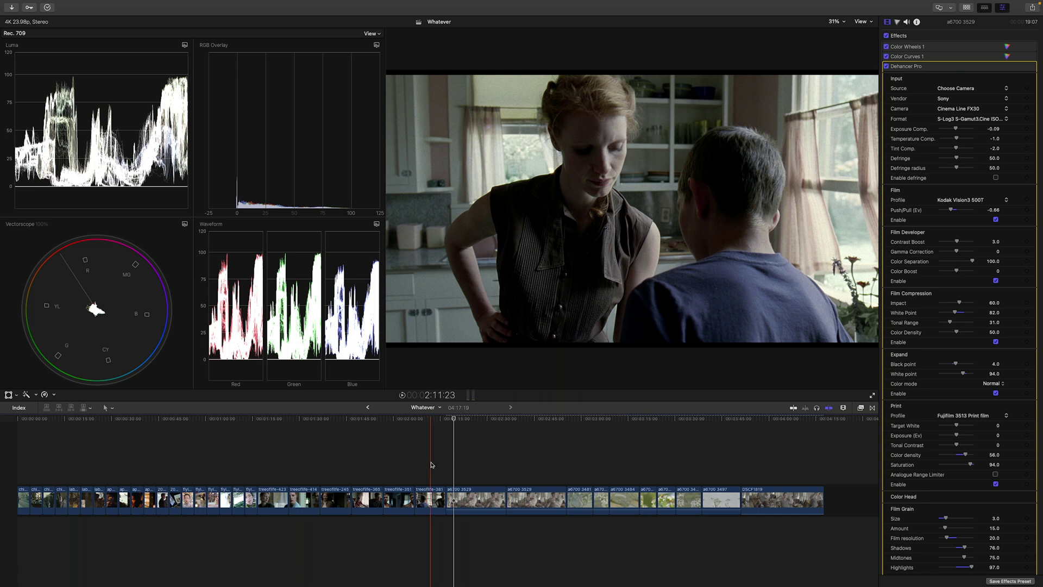
scroll(970, 253, "down", 2)
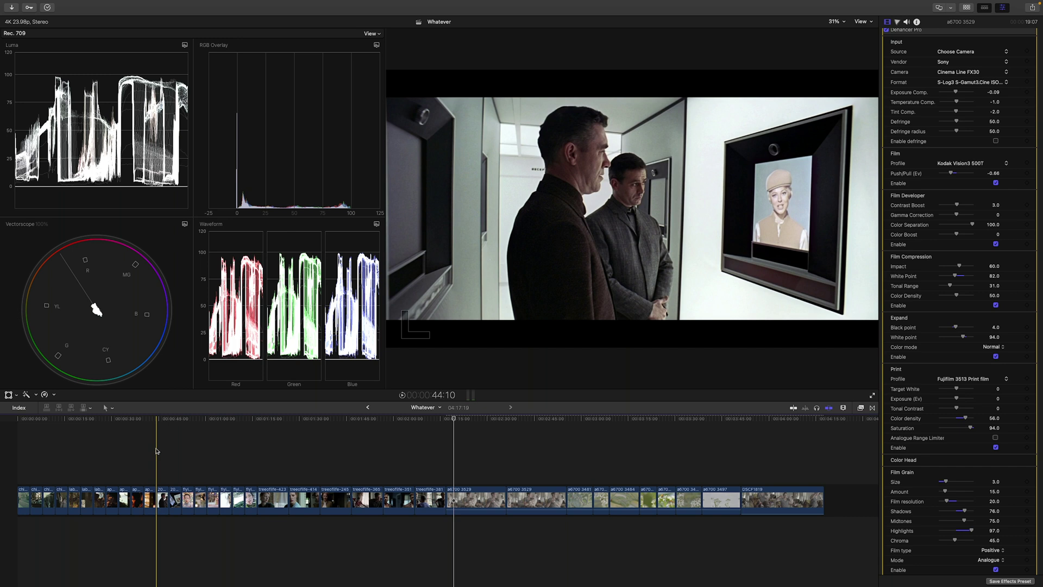
left_click(129, 455)
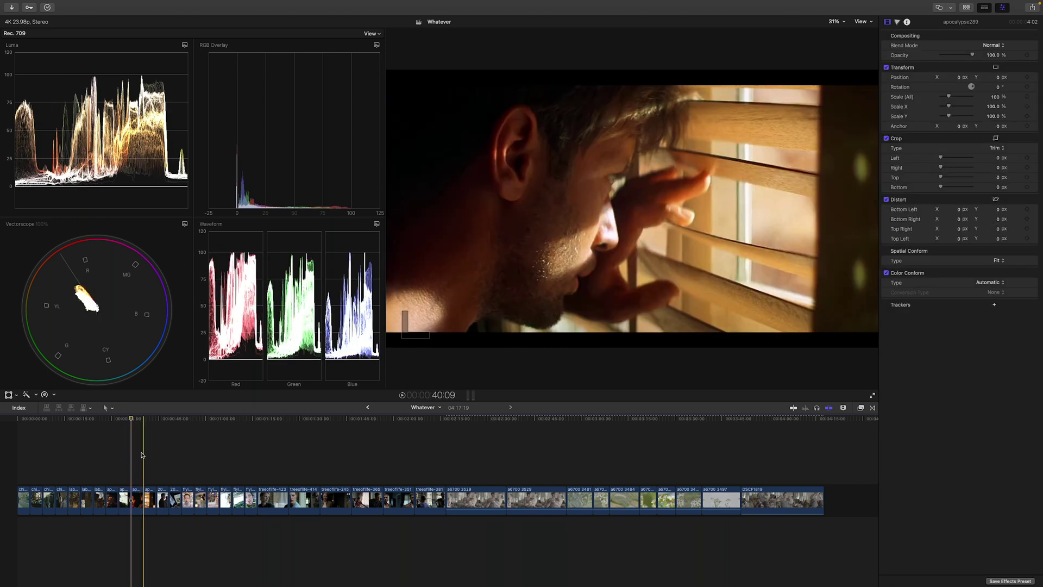
left_click(141, 455)
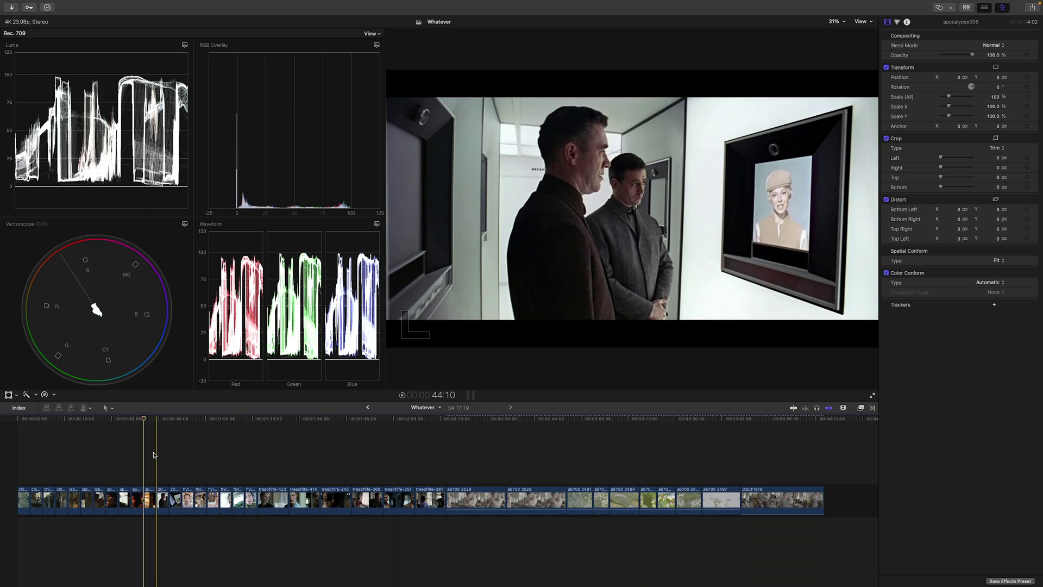
left_click(160, 451)
left_click(56, 457)
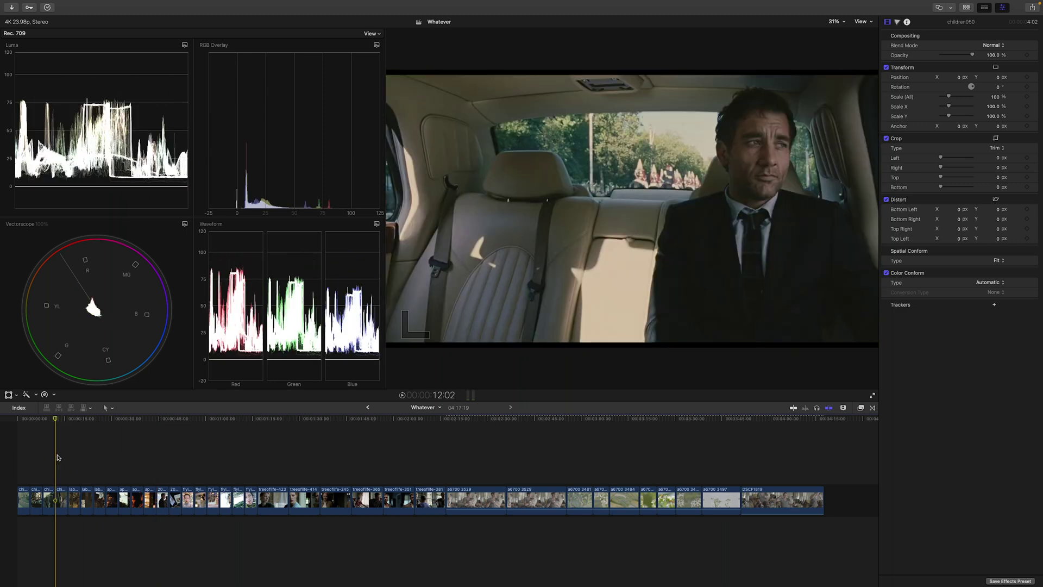
left_click(101, 458)
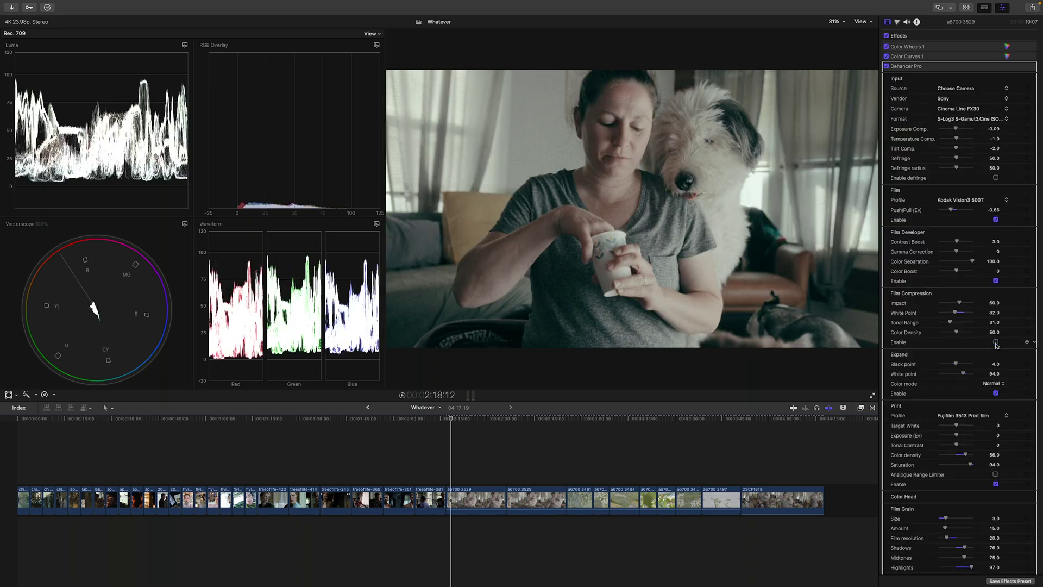
- Select the woman-and-dog clip and raise Film Compression White Point to 84
left_click(995, 341)
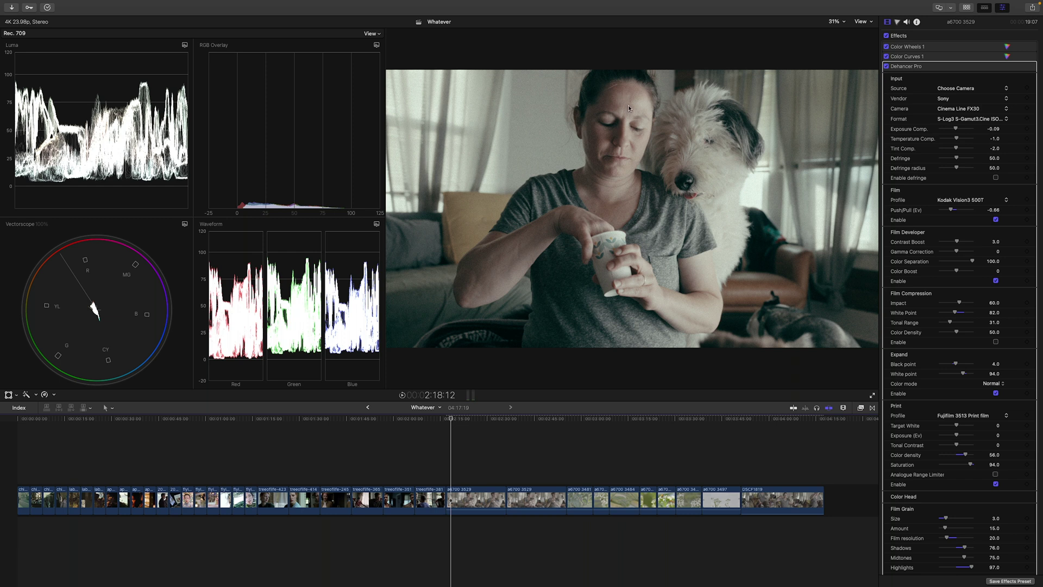
left_click(424, 456)
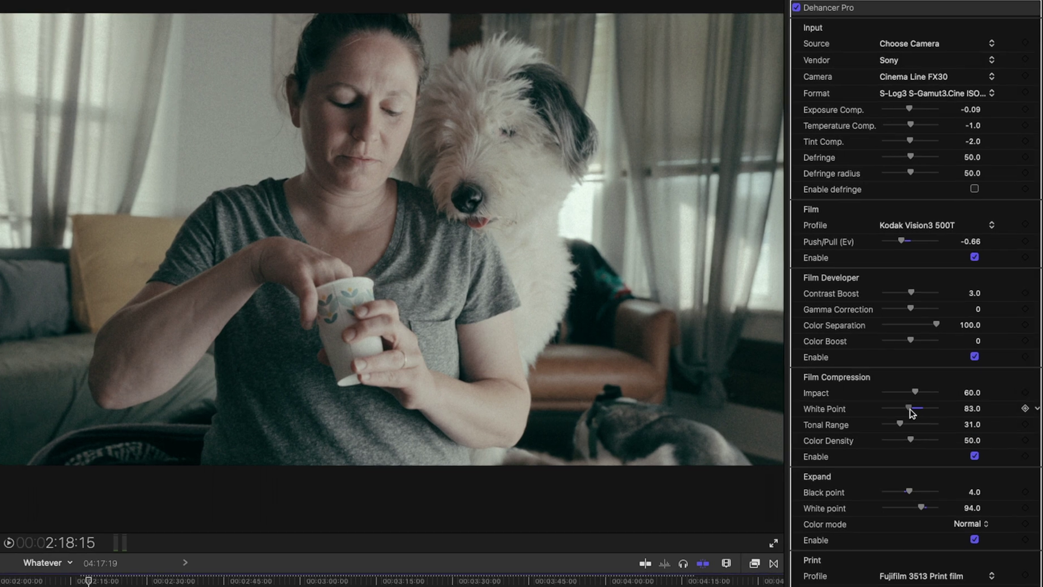
left_click_drag(911, 412, 913, 412)
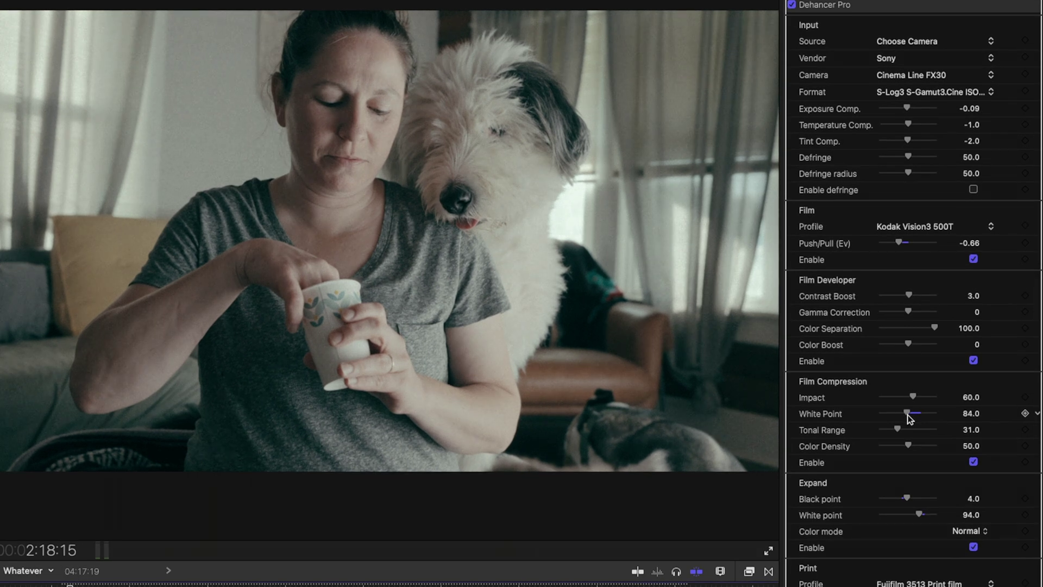
- Adjust the Film Compression Tonal Range, settling it at 36
left_click_drag(898, 430, 912, 431)
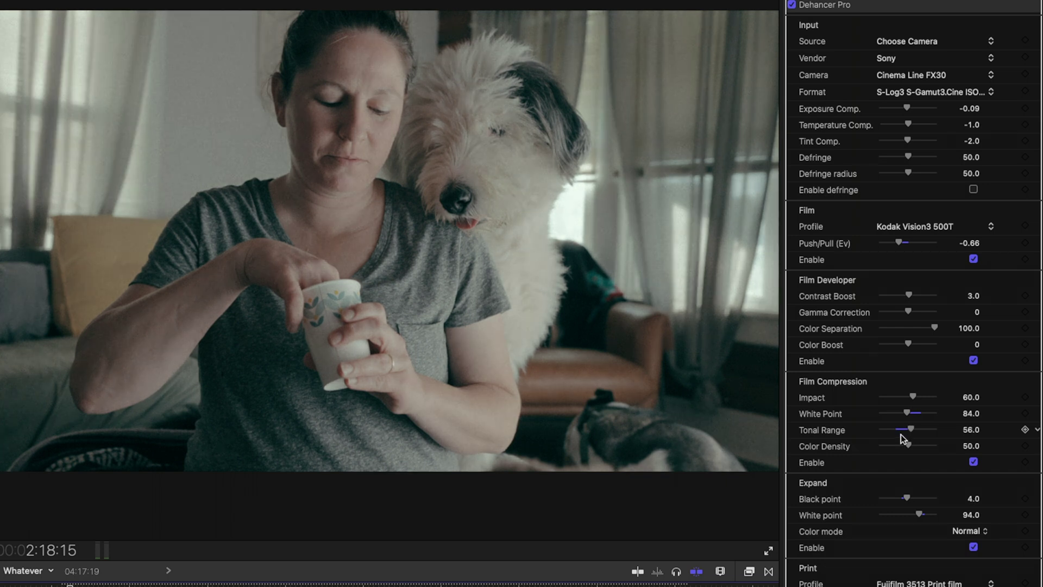
left_click_drag(908, 432, 917, 430)
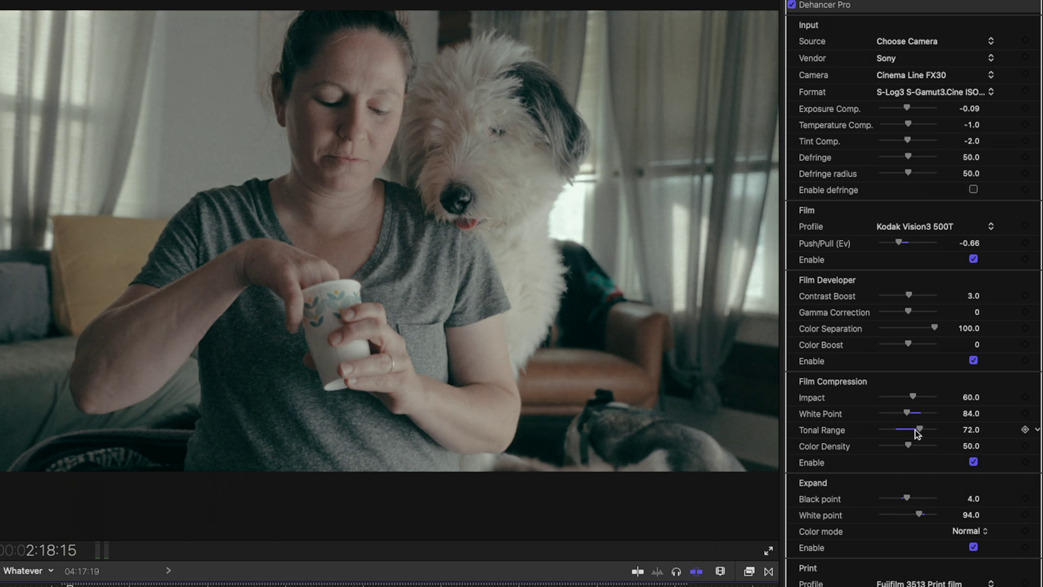
left_click_drag(920, 431, 901, 420)
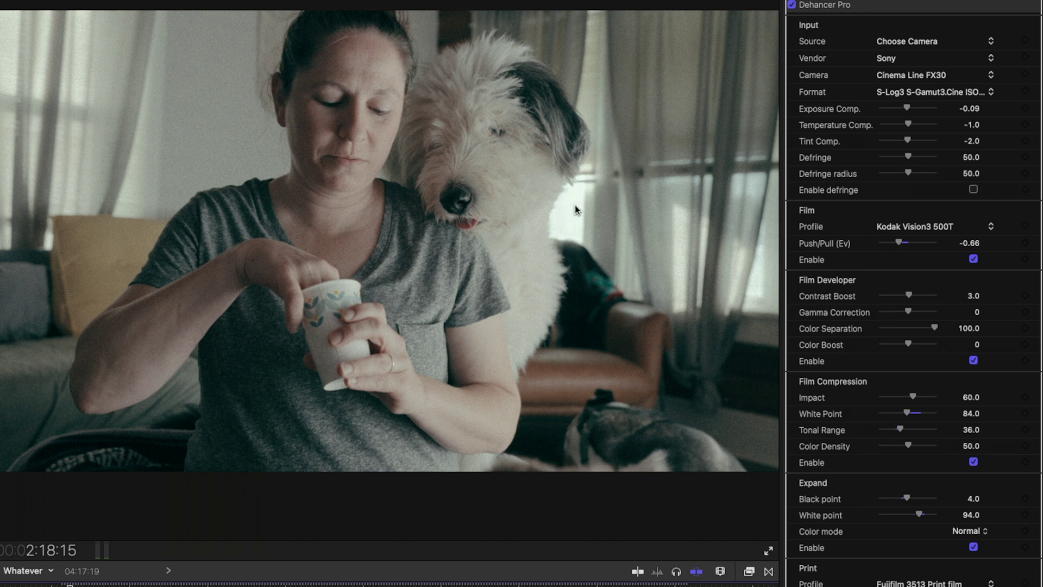
scroll(923, 325, "down", 5)
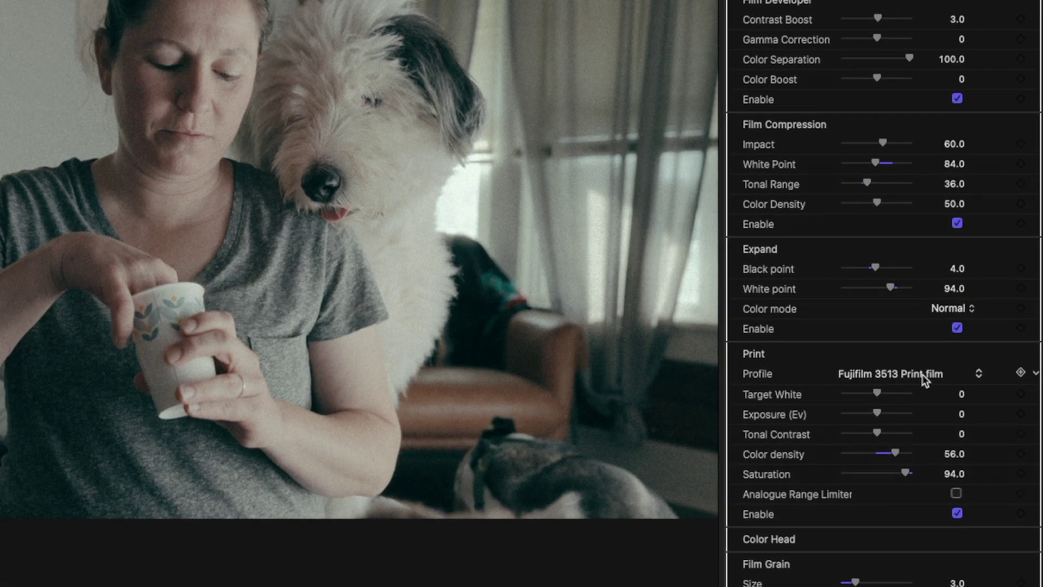
left_click(977, 374)
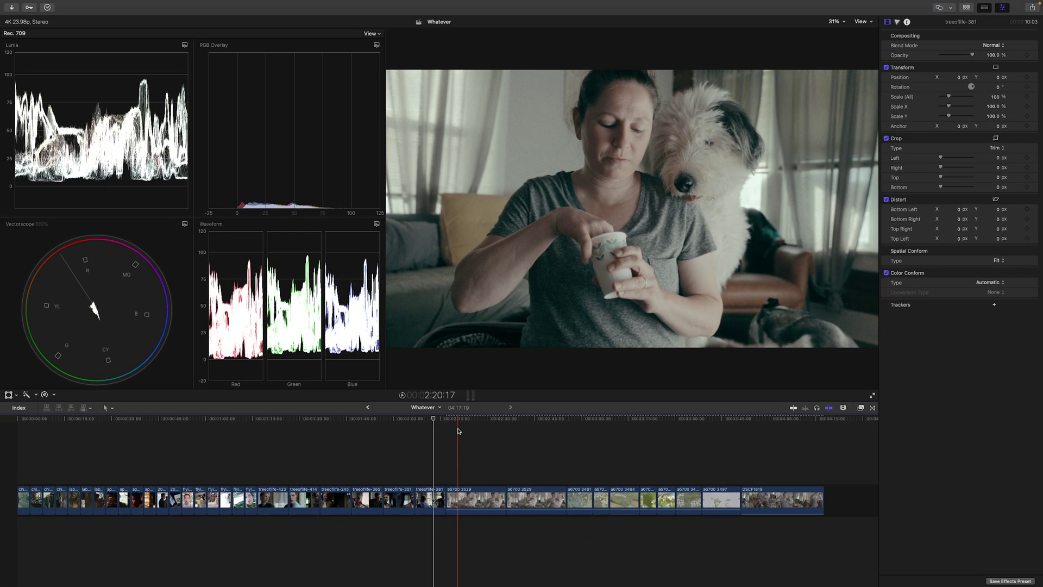
left_click(452, 431)
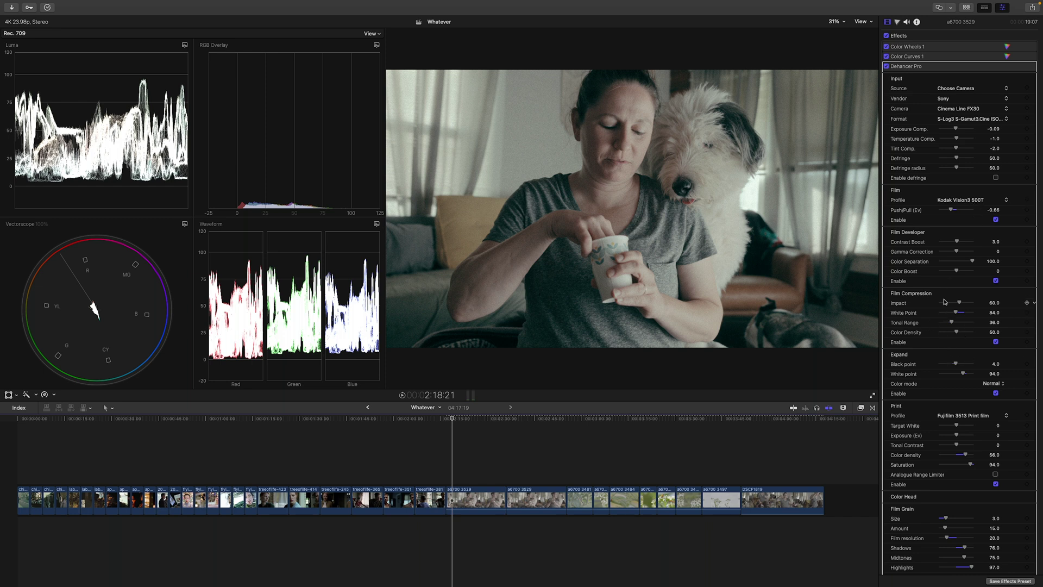
- Pick a film stock from the Film Profile list and reveal the Color Head controls
left_click(1006, 201)
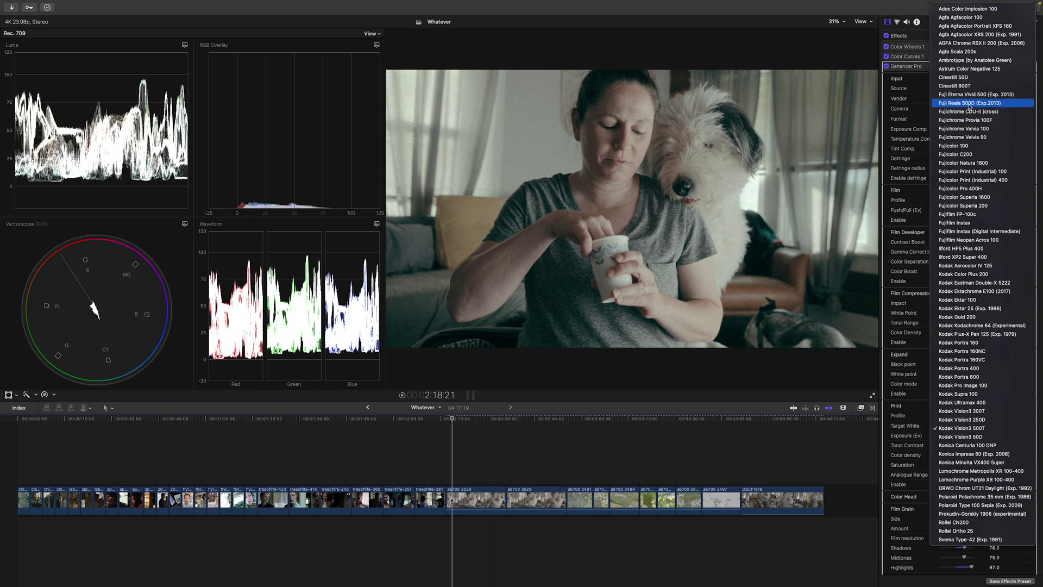
left_click(989, 103)
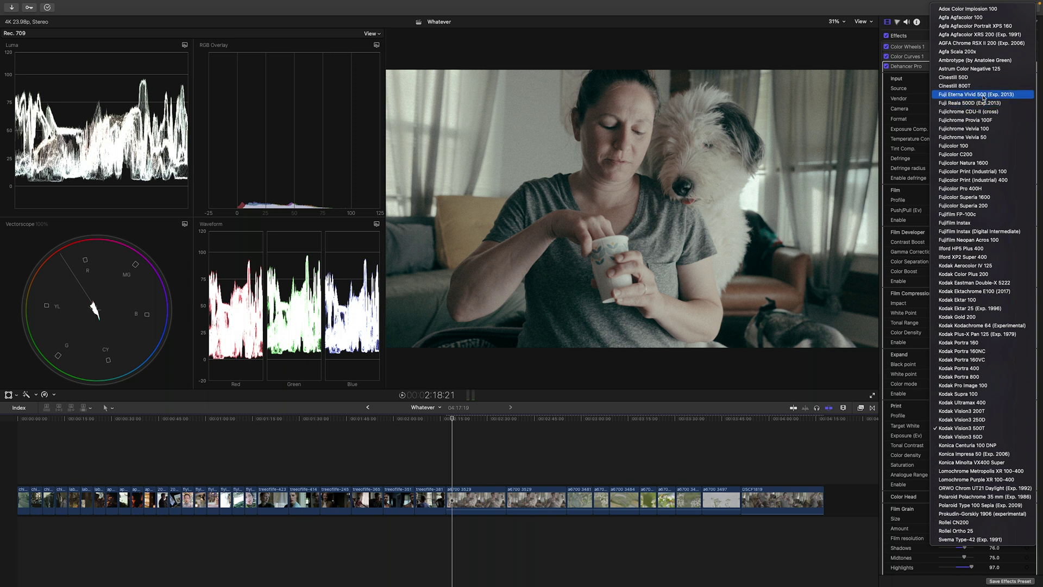
scroll(1000, 272, "down", 5)
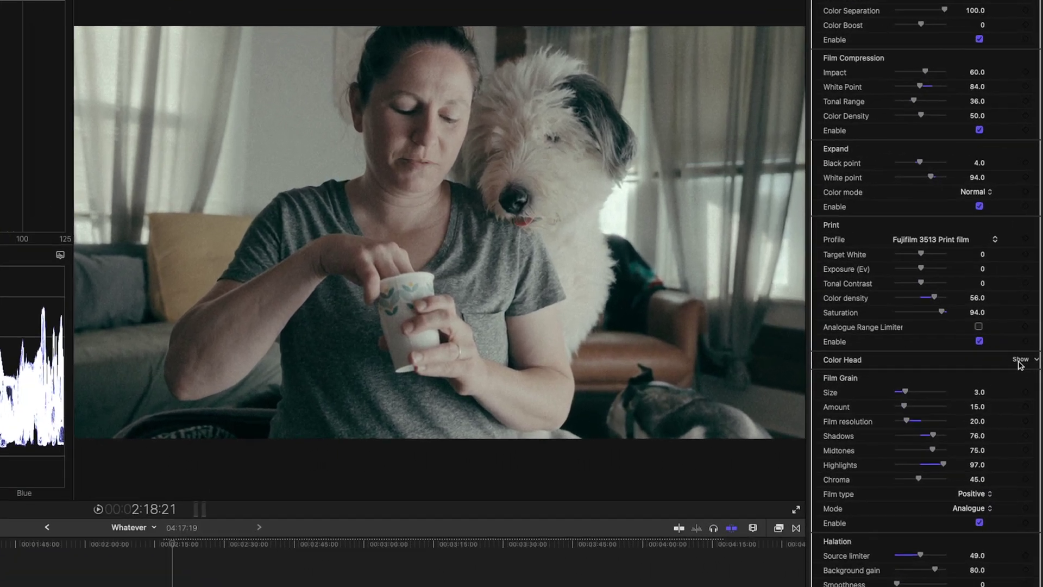
left_click(1019, 315)
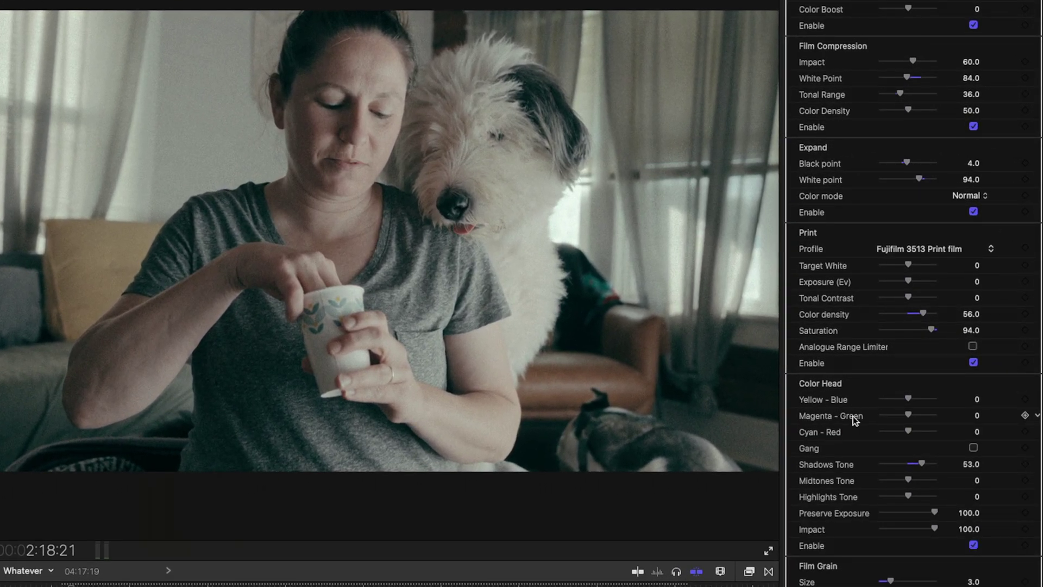
- Try blue shifts on the Yellow-Blue balance with Gang on, then reset it to zero
mouse_move(902, 398)
left_mouse_down()
mouse_move(920, 400)
mouse_move(889, 401)
mouse_move(926, 403)
mouse_move(904, 402)
left_mouse_up()
left_click(973, 447)
left_click(972, 447)
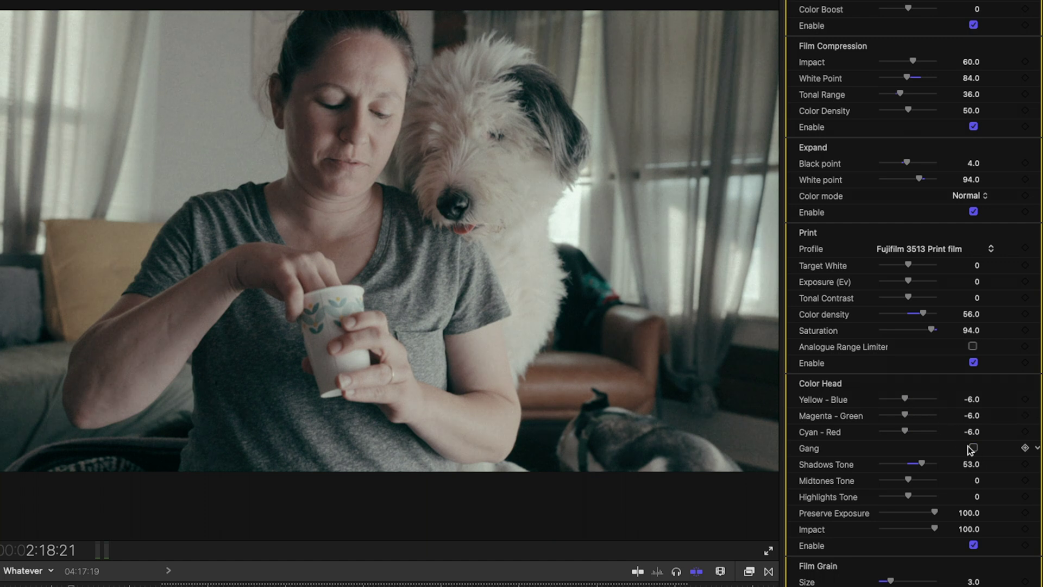
mouse_move(910, 402)
left_mouse_down()
mouse_move(933, 403)
mouse_move(917, 402)
left_mouse_up()
left_click(1037, 402)
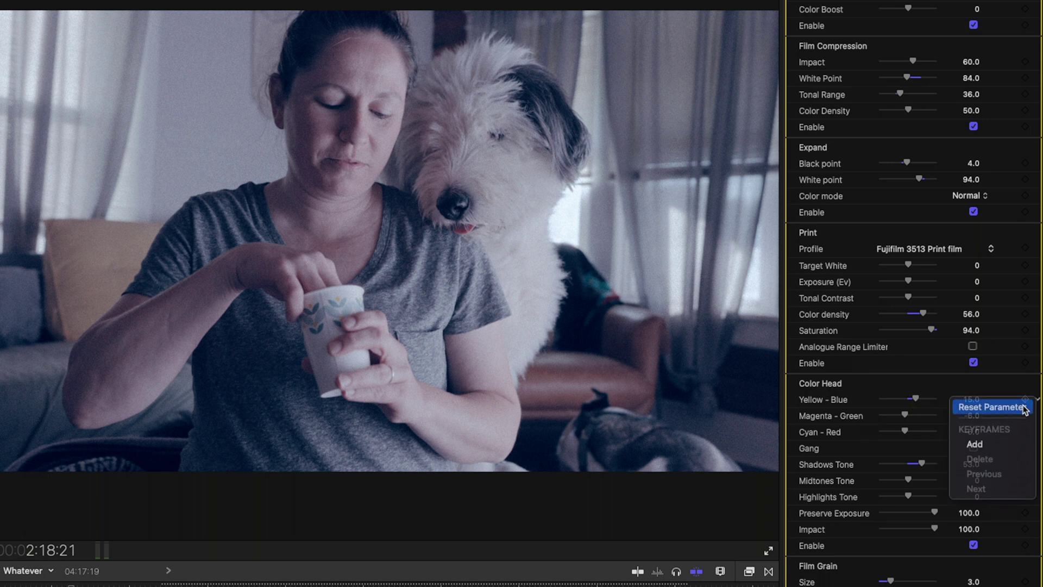
left_click(978, 401)
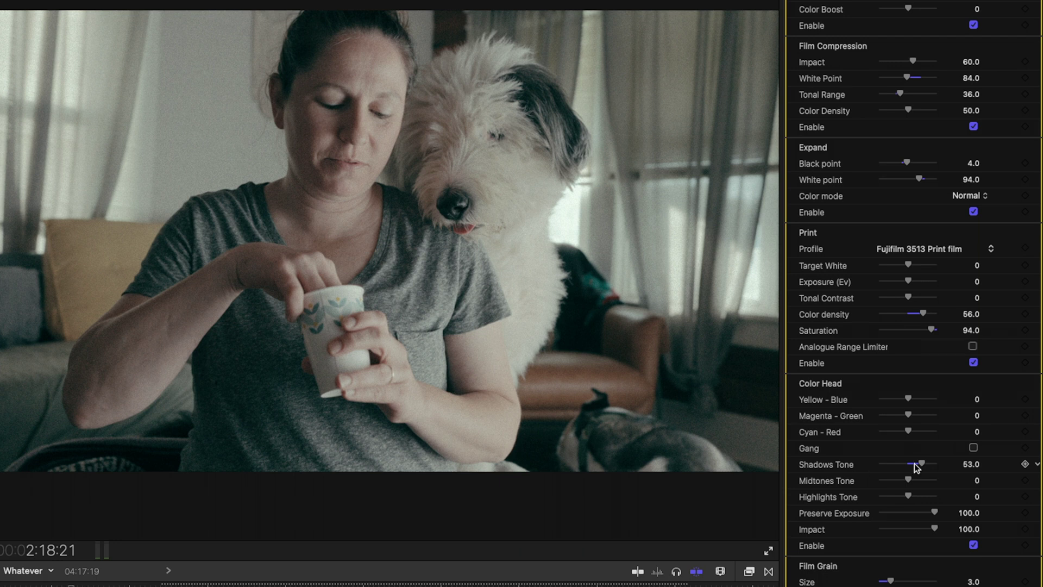
- Set Shadows Tone to 16, resetting a stray Yellow-Blue tint back to zero
left_click_drag(920, 464, 895, 466)
left_click_drag(912, 402, 962, 403)
left_click(1037, 399)
left_click(969, 405)
left_click_drag(896, 465, 880, 497)
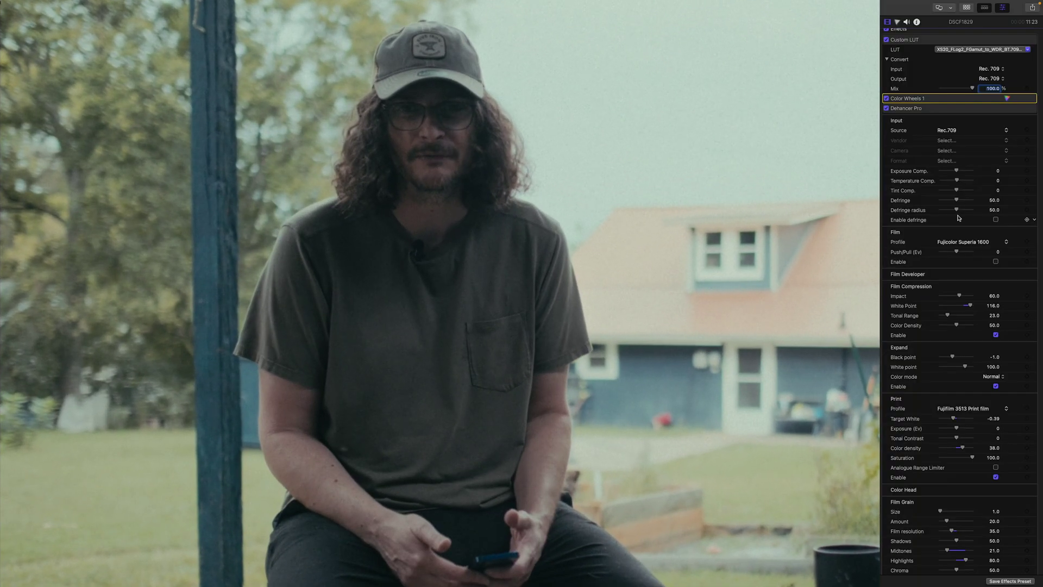
- Review the outdoor clip's Film Profile stock list in the Inspector
scroll(958, 218, "down", 2)
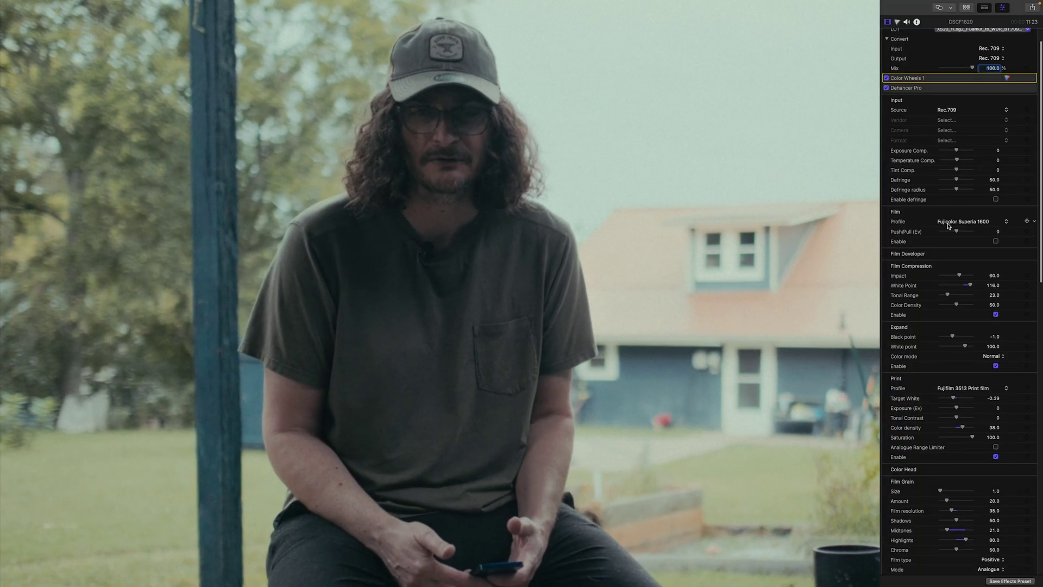
left_click(1006, 223)
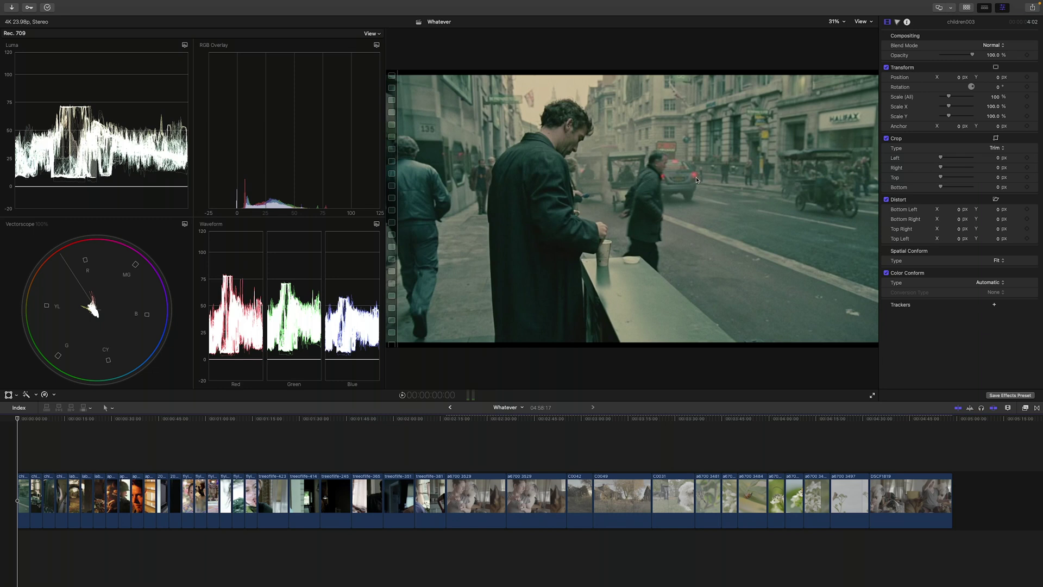
- Jump through the timeline, landing on the children050 car-interior shot of the suited man
left_click(37, 446)
left_click(111, 447)
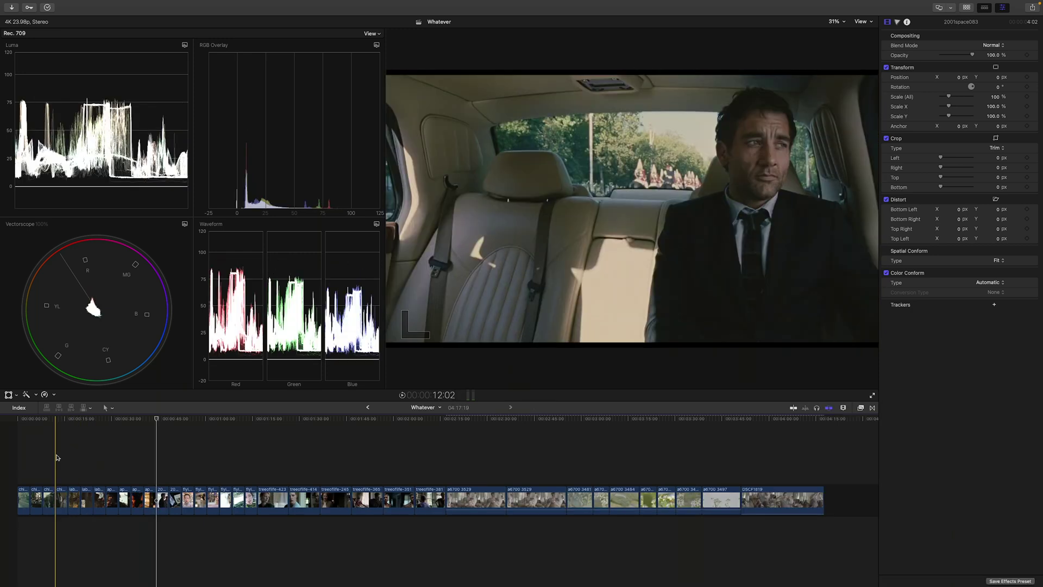
left_click(56, 457)
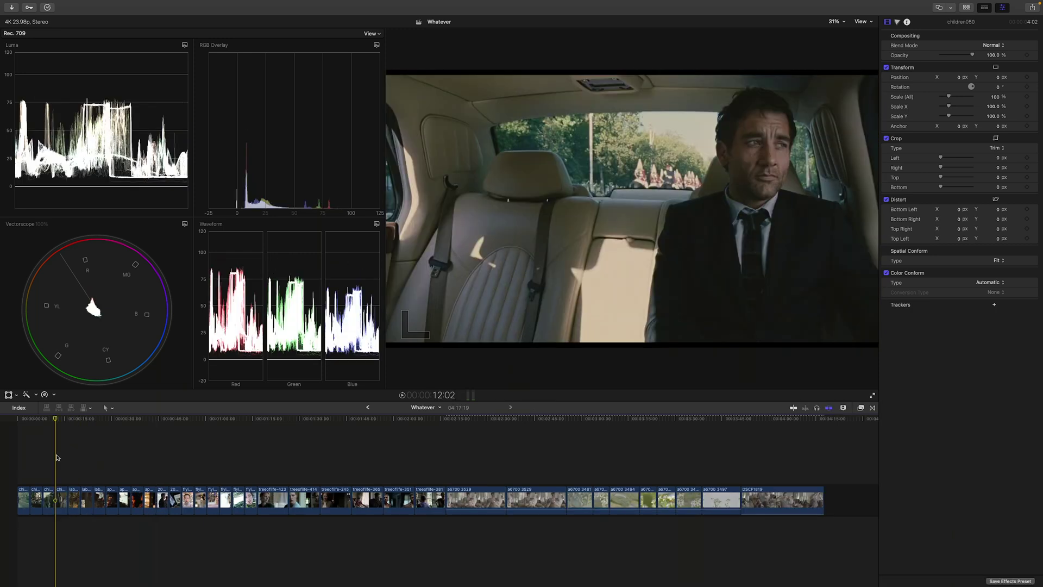